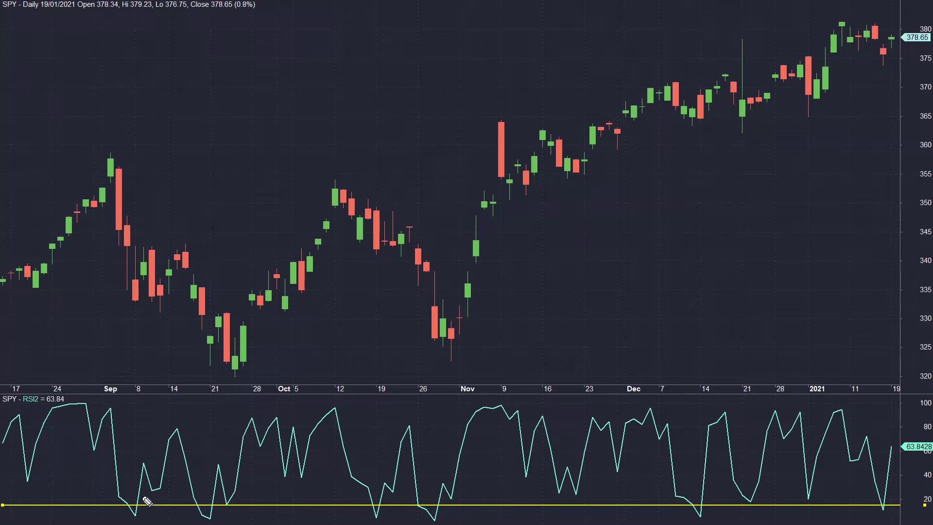
Circle the early-September, late-September, mid-October and mid-December RSI2 dips in pink
drag(146, 501, 127, 497)
mouse_move(124, 506)
mouse_down()
mouse_move(136, 518)
mouse_move(144, 502)
mouse_up()
mouse_move(217, 499)
mouse_down()
mouse_move(198, 508)
mouse_move(220, 509)
mouse_up()
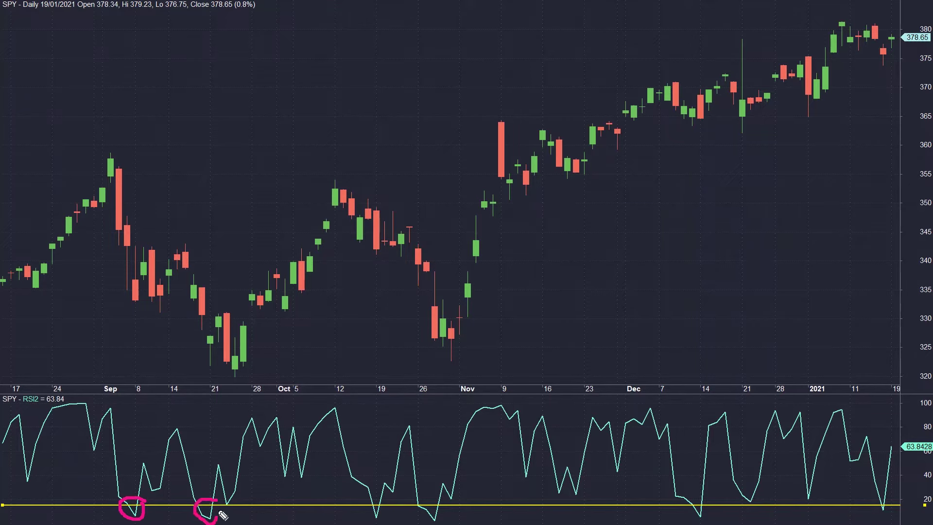
mouse_move(382, 501)
mouse_down()
mouse_move(385, 517)
mouse_move(384, 503)
mouse_move(447, 516)
mouse_move(444, 505)
mouse_up()
mouse_move(706, 498)
mouse_down()
mouse_move(690, 502)
mouse_move(696, 523)
mouse_move(709, 498)
mouse_up()
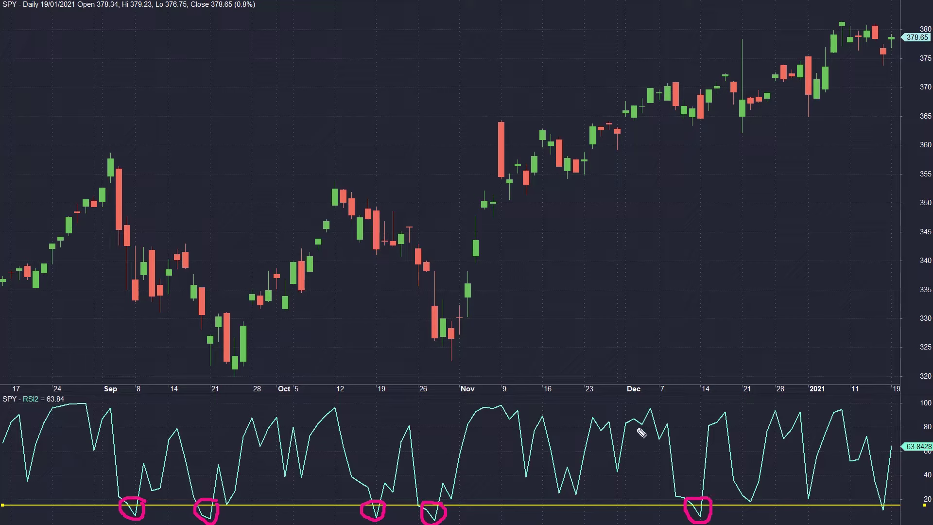
Write a circled 15 with a down arrow pointing at the threshold line
drag(632, 440, 631, 442)
drag(630, 448, 631, 462)
drag(640, 446, 636, 463)
drag(632, 481, 630, 499)
Draw dashed lines from the early- and late-September dips up to their price candles
click(130, 480)
click(127, 453)
drag(129, 422, 128, 433)
drag(129, 396, 129, 405)
drag(128, 365, 128, 359)
click(131, 324)
click(210, 485)
drag(206, 468, 207, 459)
drag(207, 445, 206, 398)
click(206, 373)
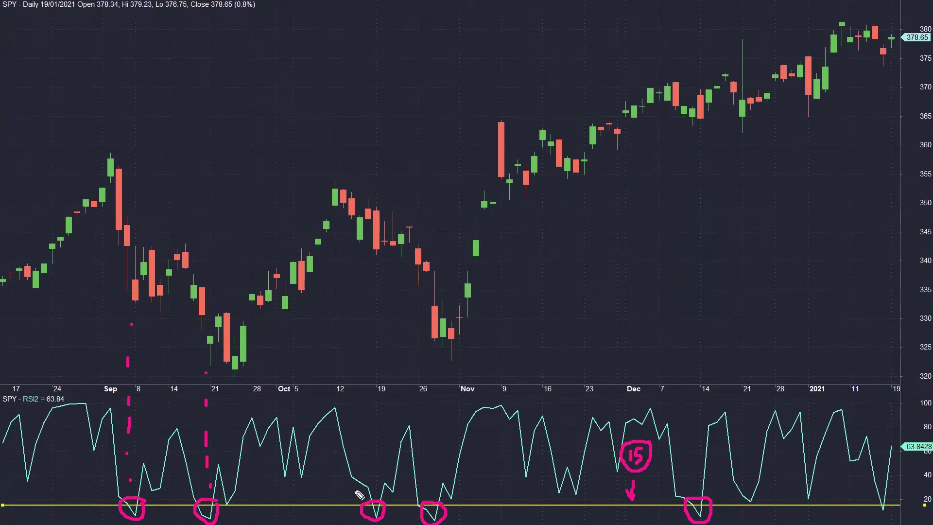
Draw dashed lines from the mid-October, late-October and mid-December dips up to their candles
drag(370, 492, 369, 486)
drag(375, 439, 372, 416)
drag(370, 379, 370, 370)
drag(369, 355, 370, 306)
click(372, 276)
drag(436, 487, 436, 470)
drag(431, 417, 430, 369)
click(431, 355)
click(698, 482)
drag(695, 448, 695, 428)
drag(693, 355, 689, 243)
drag(689, 204, 688, 165)
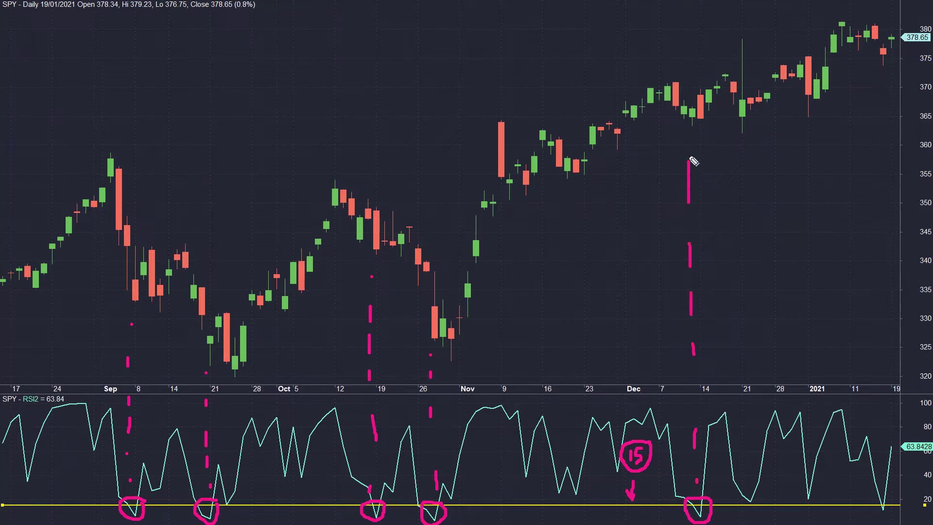
Zoom into late November to early January and bracket the Dec 14 candle and its RSI dip in blue
scroll(671, 122, up, 5)
scroll(669, 147, up, 5)
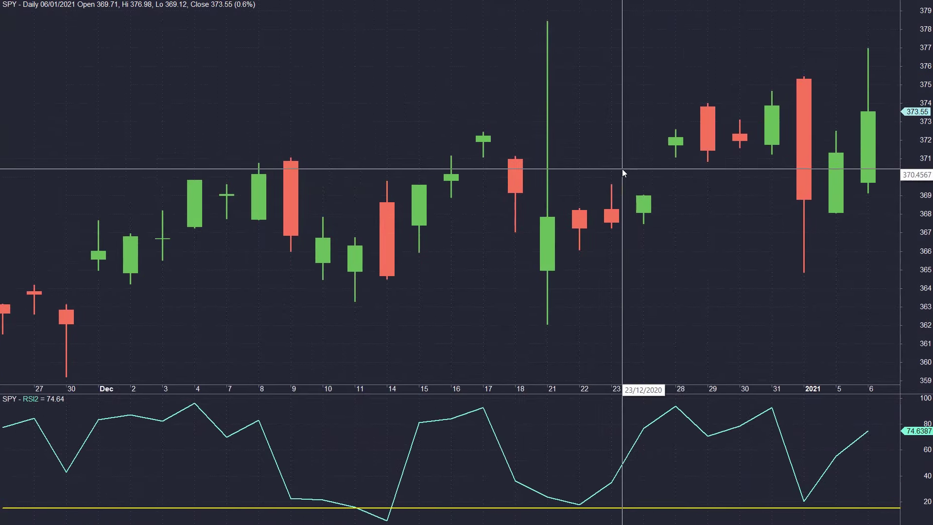
scroll(622, 170, up, 1)
drag(357, 296, 380, 294)
mouse_move(350, 179)
mouse_down()
mouse_move(351, 293)
mouse_move(372, 170)
mouse_move(382, 185)
mouse_move(381, 284)
mouse_up()
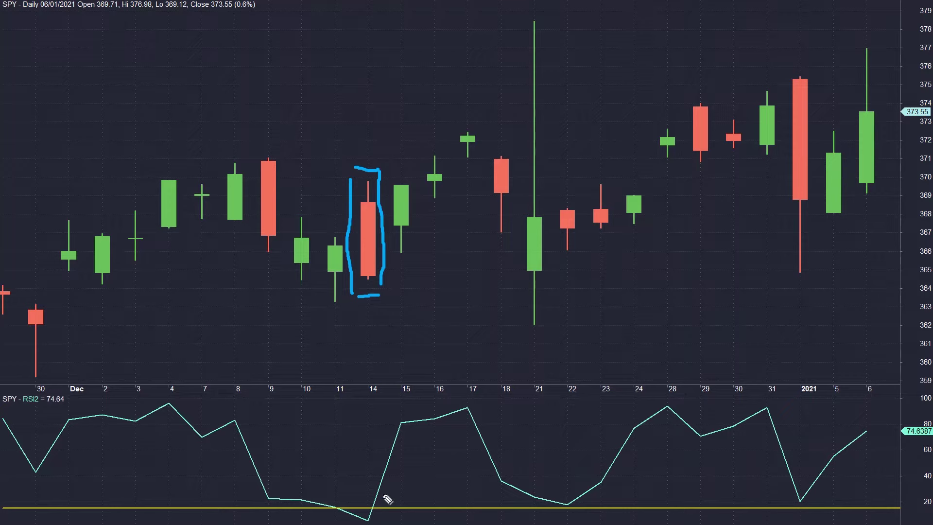
mouse_move(348, 496)
mouse_down()
mouse_move(348, 519)
mouse_move(380, 496)
mouse_move(377, 524)
mouse_up()
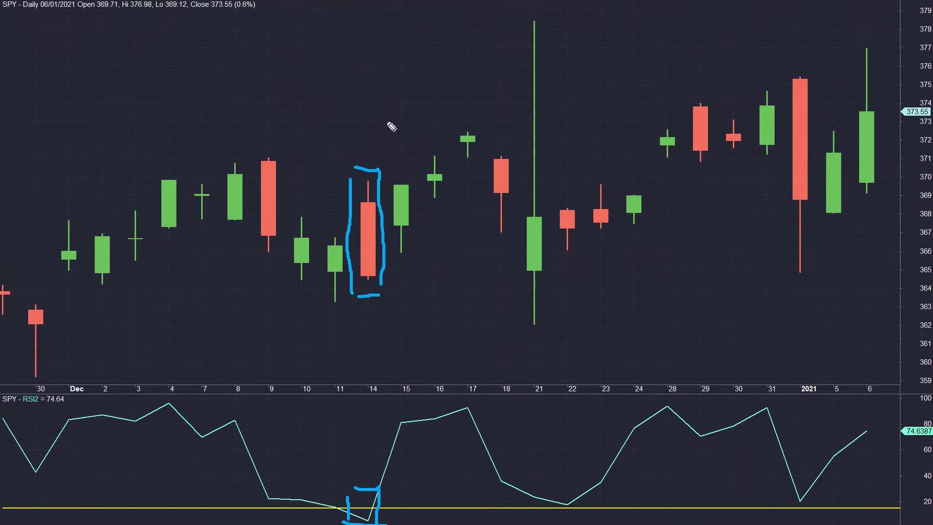
Circle the lower body of the Dec 15 candle and draw an arrow pointing up at it
mouse_move(414, 220)
mouse_down()
mouse_move(393, 222)
mouse_move(396, 231)
mouse_move(418, 223)
mouse_up()
drag(402, 263, 405, 324)
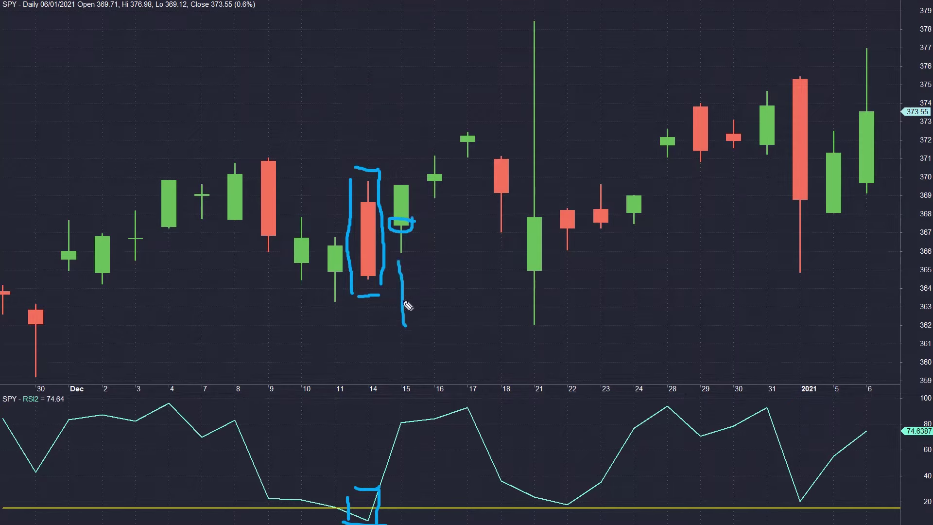
mouse_move(392, 281)
mouse_down()
mouse_move(400, 262)
mouse_move(413, 281)
mouse_up()
Circle the Dec 15 top and the Dec 16 candle, then dot an arrowed path to Dec 17
mouse_move(412, 183)
mouse_down()
mouse_move(392, 192)
mouse_move(423, 182)
mouse_up()
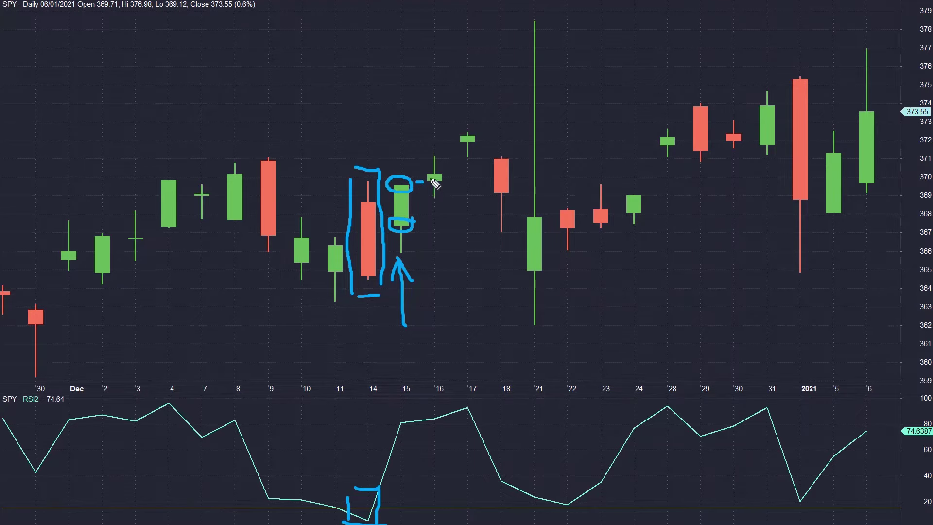
mouse_move(442, 169)
mouse_down()
mouse_move(426, 176)
mouse_move(440, 183)
mouse_move(443, 170)
mouse_up()
drag(434, 115, 436, 141)
click(447, 160)
click(452, 153)
click(456, 145)
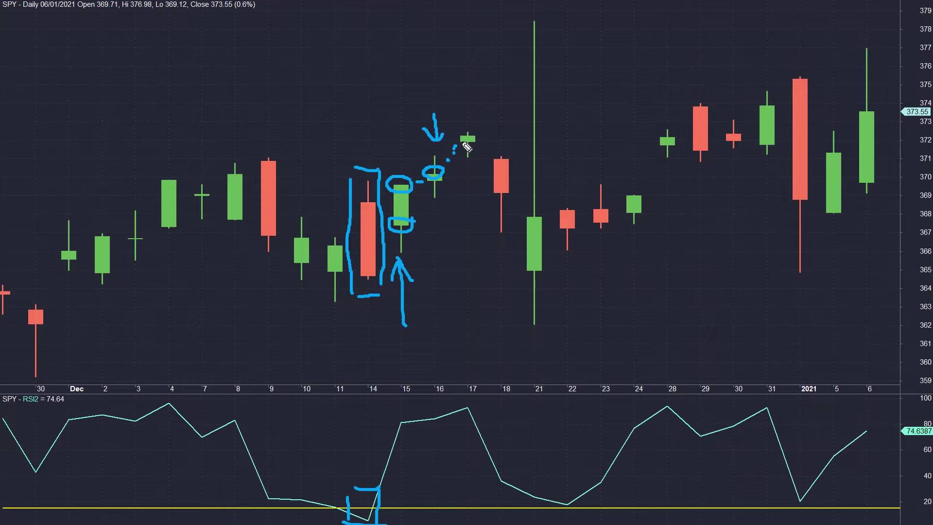
drag(461, 140, 497, 141)
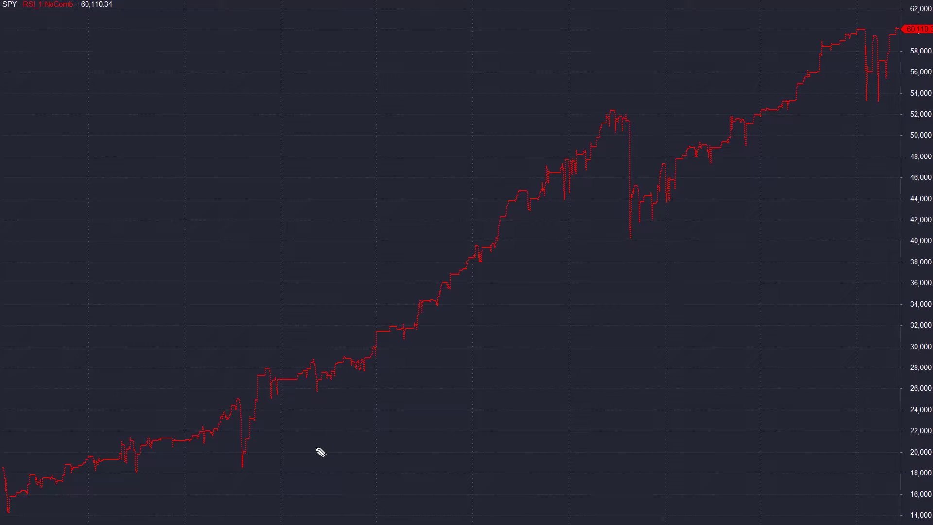
Draw a rising yellow arrow under the equity curve, scroll forward in time, then erase the arrow
mouse_move(316, 447)
mouse_down()
mouse_move(665, 277)
mouse_move(594, 286)
mouse_up()
drag(664, 277, 650, 331)
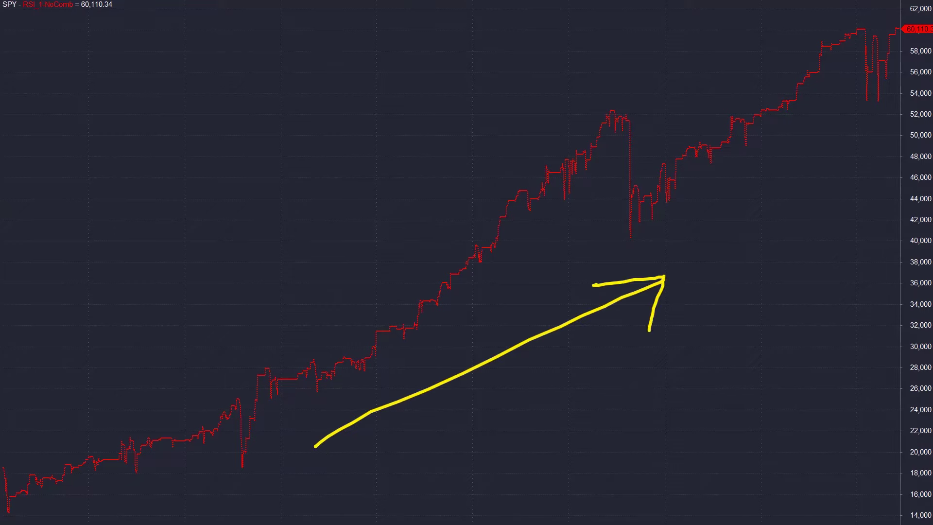
scroll(705, 118, down, 10)
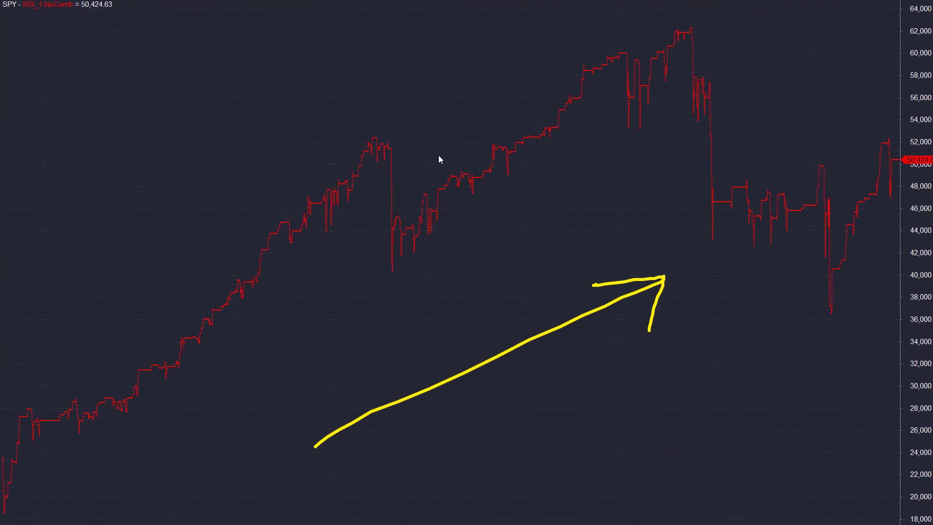
mouse_move(439, 156)
key(Escape)
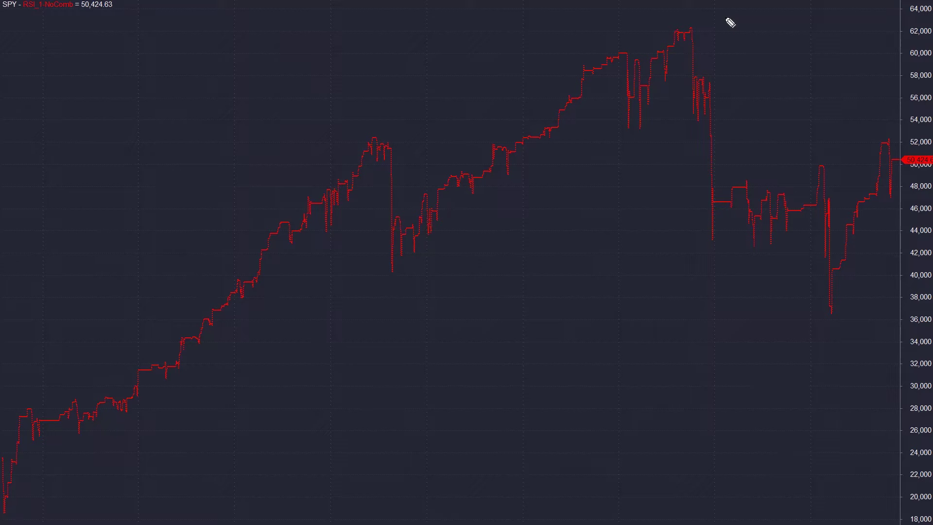
Box the equity curve's late drawdown in yellow and label it 40% with a pointer line
mouse_move(678, 15)
mouse_down()
mouse_move(840, 29)
mouse_move(847, 343)
mouse_up()
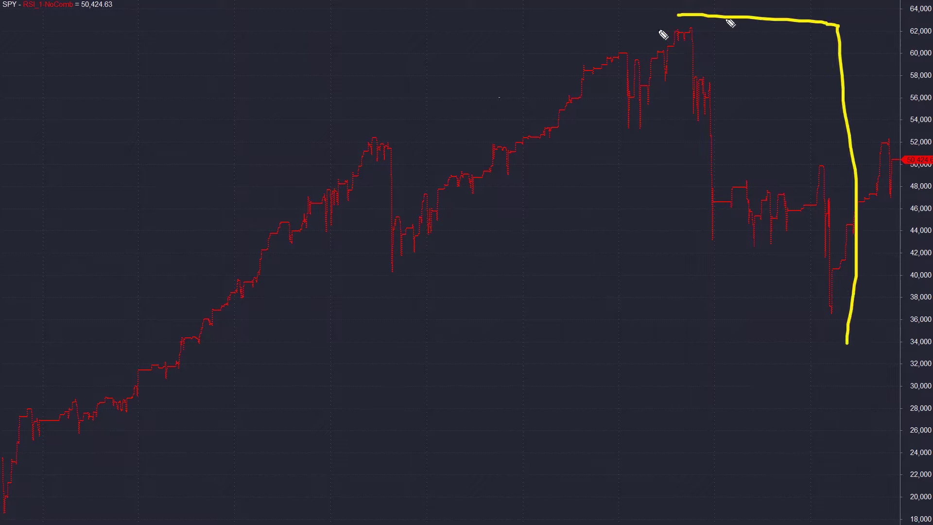
mouse_move(687, 21)
mouse_down()
mouse_move(652, 327)
mouse_move(832, 337)
mouse_up()
mouse_move(513, 227)
mouse_down()
mouse_move(524, 261)
mouse_move(510, 284)
mouse_up()
drag(551, 256, 582, 267)
mouse_move(648, 261)
mouse_down()
mouse_move(568, 309)
mouse_move(607, 305)
mouse_up()
drag(472, 221, 420, 270)
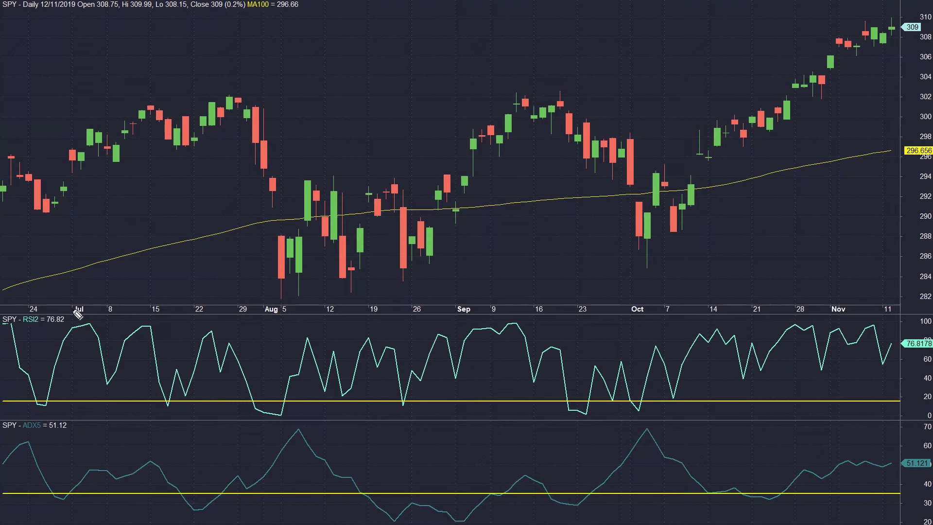
Circle the RSI2 and ADX5 pane titles and label the ADX threshold 35 with an arrow
mouse_move(67, 305)
mouse_down()
mouse_move(18, 306)
mouse_move(22, 329)
mouse_move(53, 332)
mouse_move(65, 305)
mouse_up()
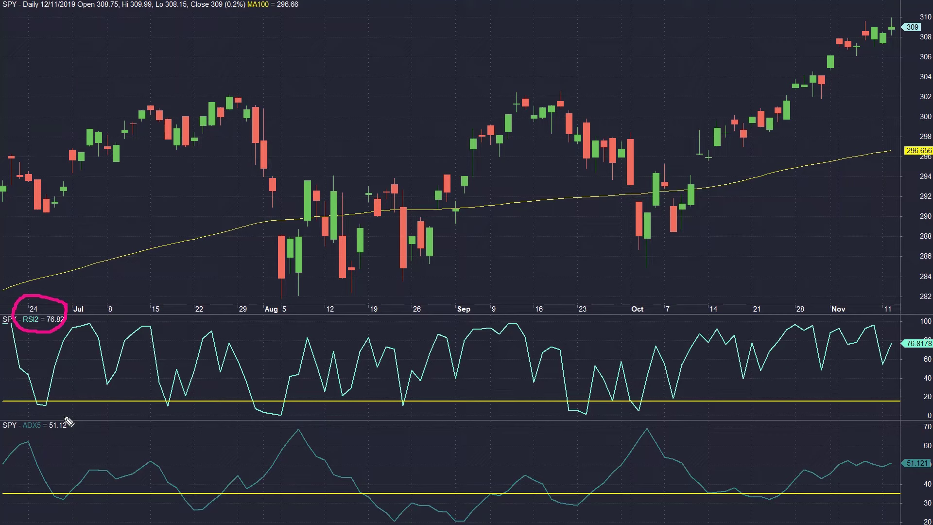
mouse_move(68, 422)
mouse_down()
mouse_move(23, 414)
mouse_move(18, 434)
mouse_move(74, 437)
mouse_move(73, 421)
mouse_up()
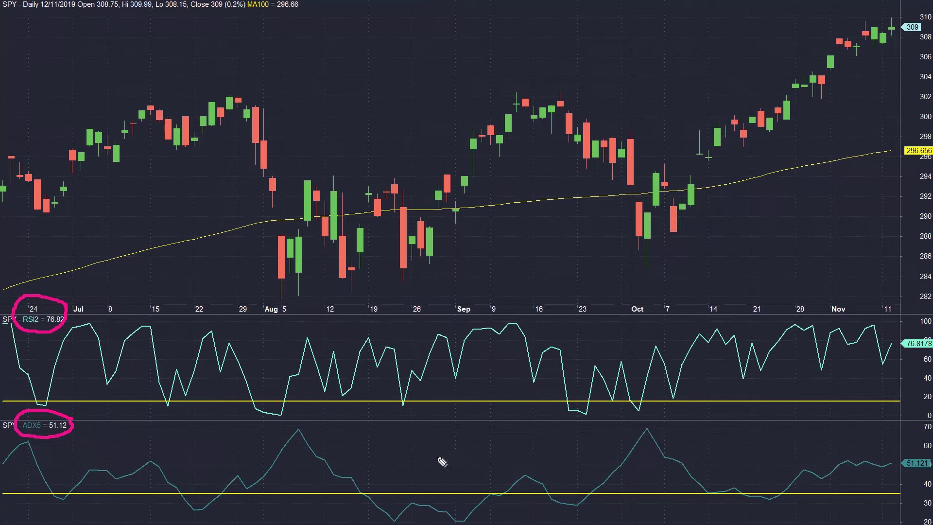
mouse_move(389, 492)
mouse_down()
mouse_move(376, 492)
mouse_move(402, 492)
mouse_up()
mouse_move(387, 458)
mouse_down()
mouse_move(387, 475)
mouse_move(395, 468)
mouse_up()
mouse_move(373, 439)
mouse_down()
mouse_move(382, 444)
mouse_move(374, 451)
mouse_move(392, 443)
mouse_move(388, 451)
mouse_up()
drag(388, 437, 395, 436)
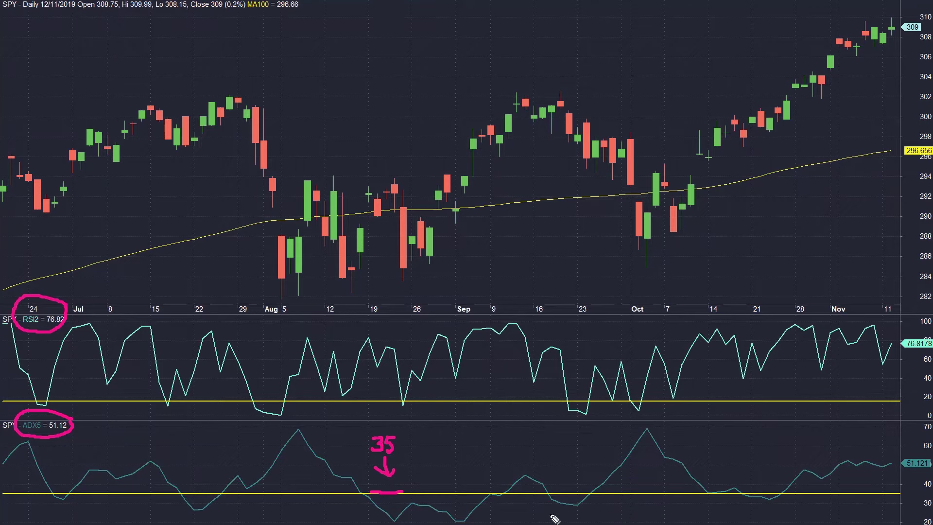
Tick ADX above 35, cross out the reading below it, and box the late-August candles
mouse_move(468, 460)
mouse_down()
mouse_move(482, 480)
mouse_move(508, 443)
mouse_up()
mouse_move(503, 501)
mouse_down()
mouse_move(520, 521)
mouse_move(511, 502)
mouse_up()
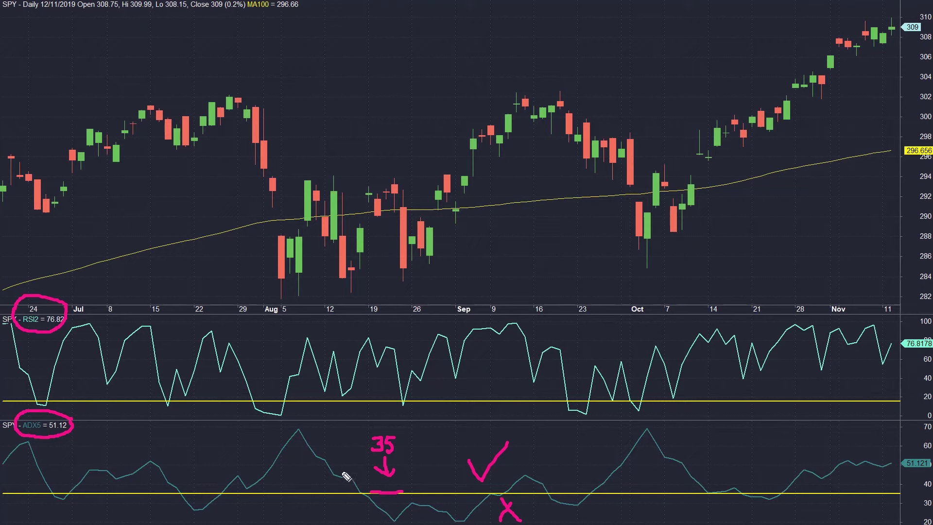
mouse_move(350, 201)
mouse_down()
mouse_move(351, 293)
mouse_move(376, 295)
mouse_up()
drag(436, 303, 452, 297)
mouse_move(355, 183)
mouse_down()
mouse_move(433, 184)
mouse_move(448, 279)
mouse_up()
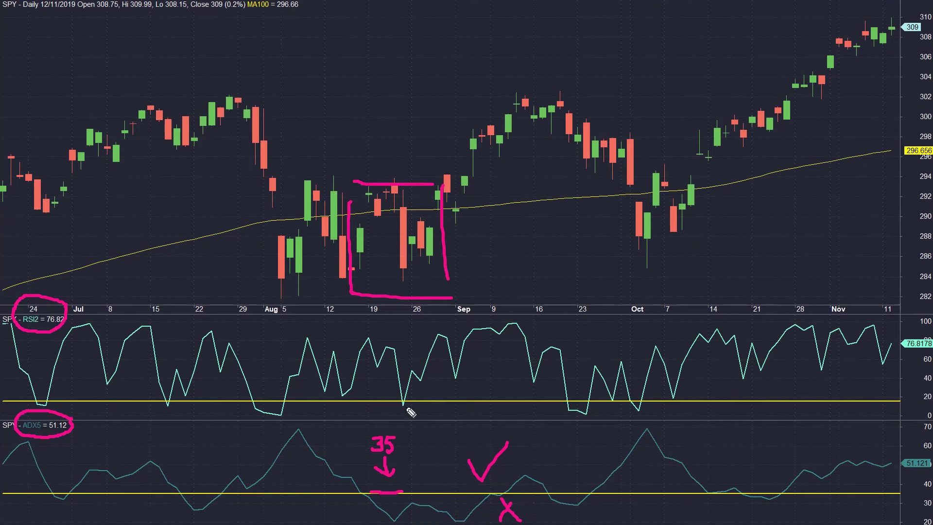
mouse_move(391, 378)
mouse_down()
mouse_move(418, 423)
mouse_move(426, 376)
mouse_up()
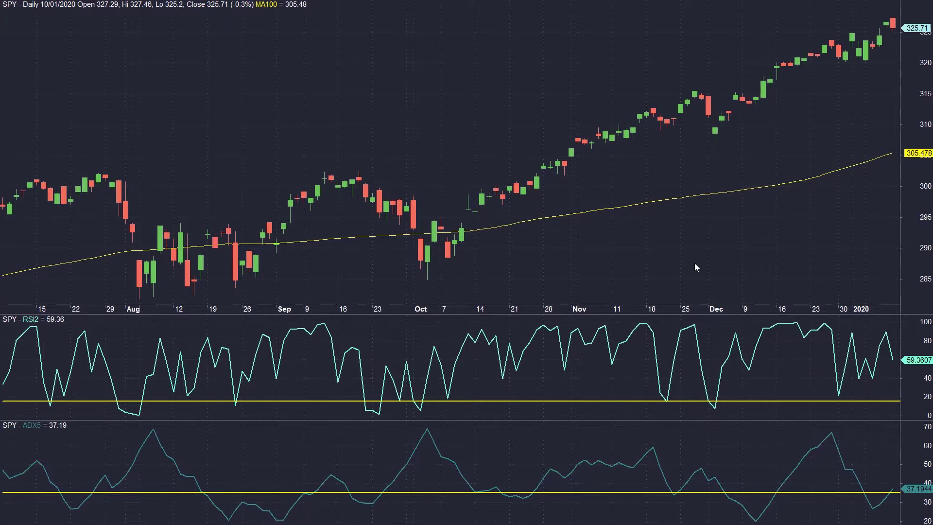
Trace the October–November uptrend and mark the December drop, RSI dip and ADX tick in pink
mouse_move(390, 223)
mouse_down()
mouse_move(571, 141)
mouse_move(564, 156)
mouse_up()
drag(593, 116, 602, 142)
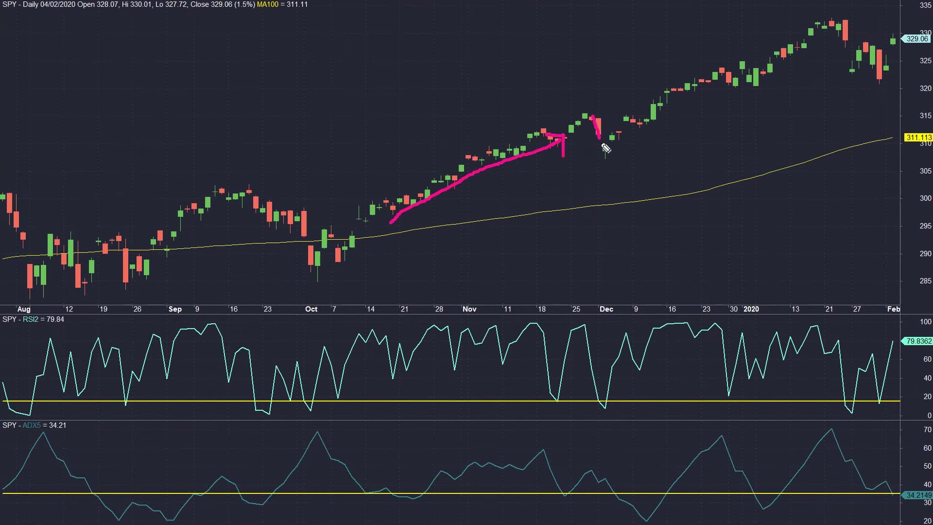
mouse_move(609, 207)
mouse_down()
mouse_move(605, 170)
mouse_move(623, 198)
mouse_up()
mouse_move(616, 389)
mouse_down()
mouse_move(603, 413)
mouse_move(614, 389)
mouse_up()
mouse_move(591, 476)
mouse_down()
mouse_move(599, 490)
mouse_move(622, 461)
mouse_up()
Trace the January uptrend and mark the late-January dip, its RSI low and ADX tick
drag(748, 104, 803, 68)
drag(835, 40, 844, 67)
drag(849, 117, 848, 84)
drag(848, 84, 859, 106)
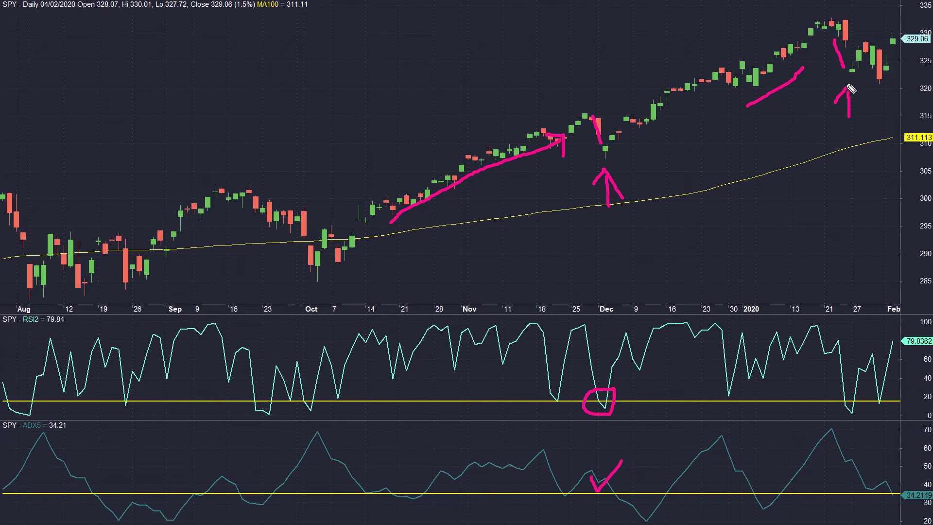
mouse_move(852, 395)
mouse_down()
mouse_move(836, 403)
mouse_move(854, 388)
mouse_up()
drag(834, 472, 868, 451)
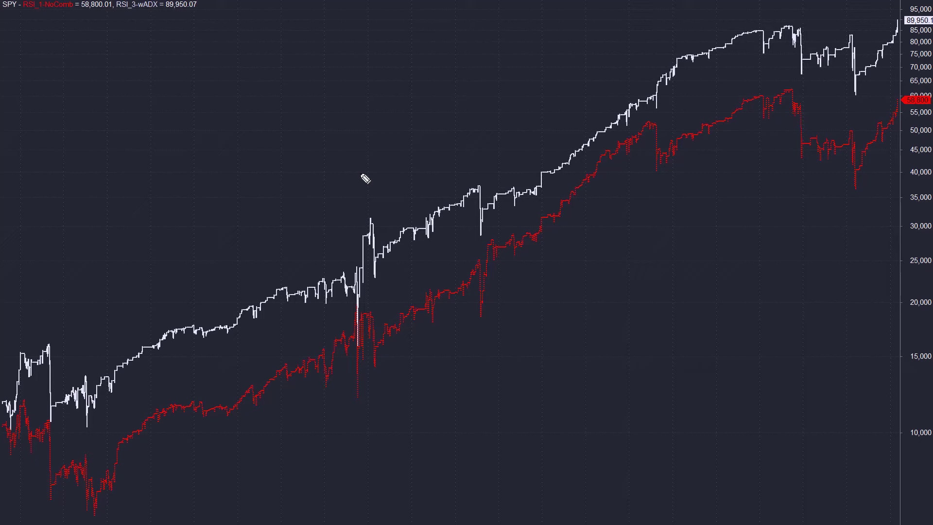
Circle the mid-period spike on both equity curves and box the recent stretch in yellow
mouse_move(396, 212)
mouse_down()
mouse_move(368, 215)
mouse_move(329, 321)
mouse_move(402, 382)
mouse_move(393, 217)
mouse_up()
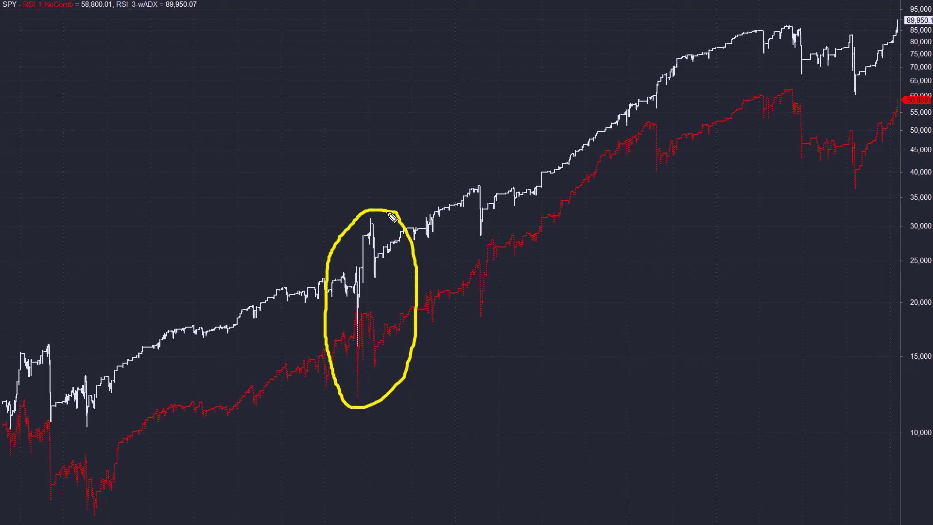
mouse_move(748, 23)
mouse_down()
mouse_move(751, 160)
mouse_move(834, 215)
mouse_up()
mouse_move(749, 10)
mouse_down()
mouse_move(844, 34)
mouse_move(870, 229)
mouse_move(862, 216)
mouse_up()
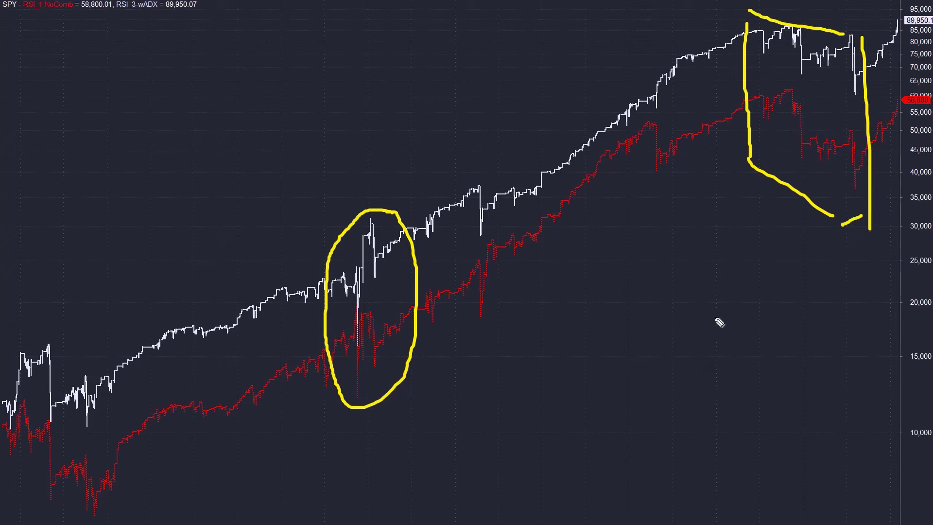